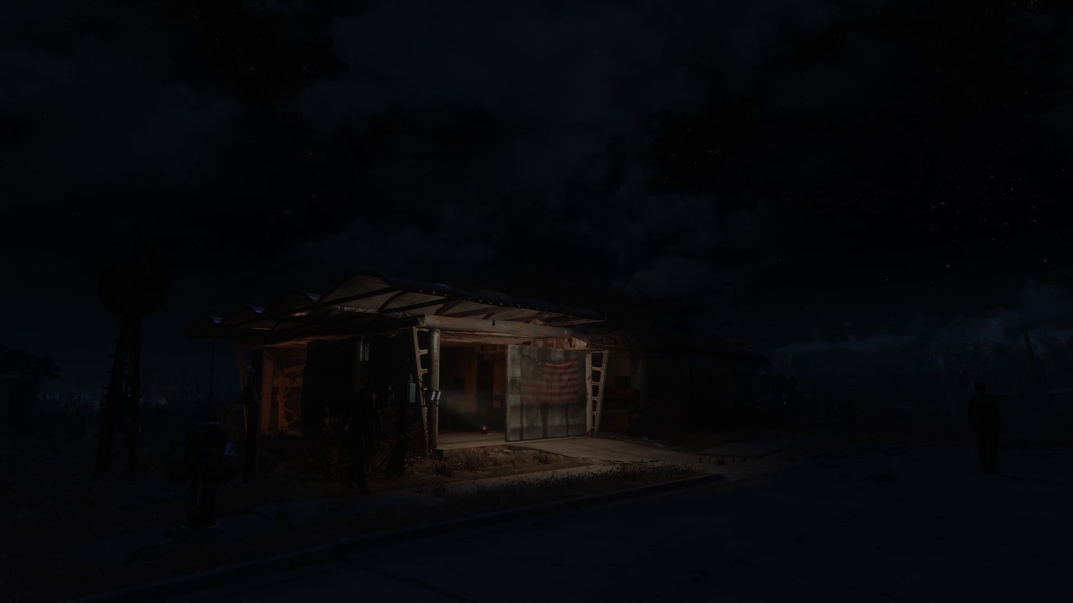
Step: Advance the time of day from the starry gas-station night to the sunlit downtown street
key(shift+F12)
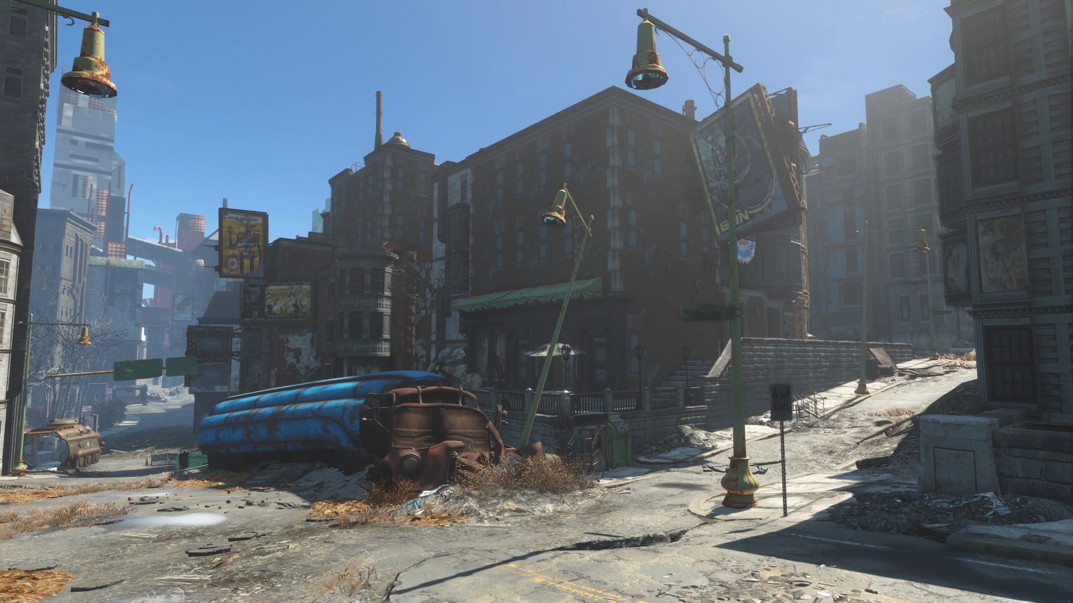
Step: Open the ENB GUI showing only enbseries.ini, with EFFECT collapsed and ENVIRONMENT expanded and enlarged
key(shift+Return)
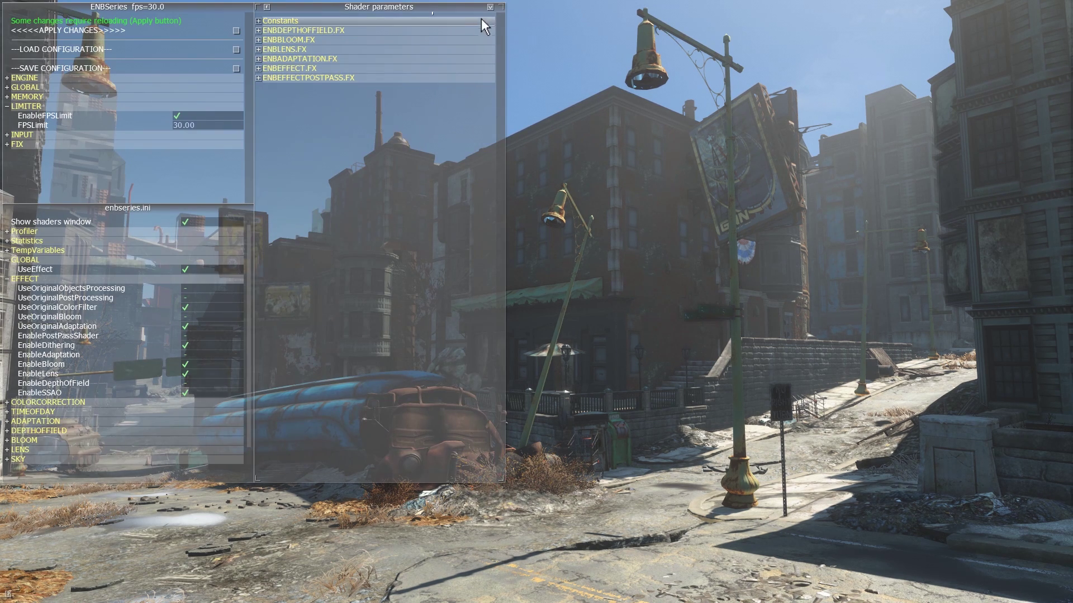
click(491, 8)
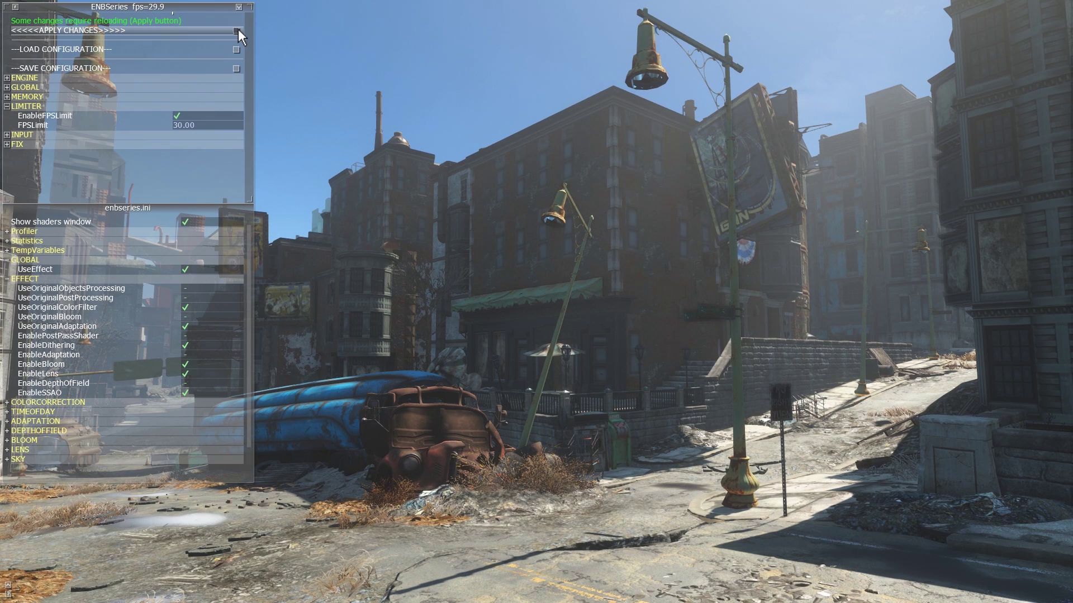
click(238, 8)
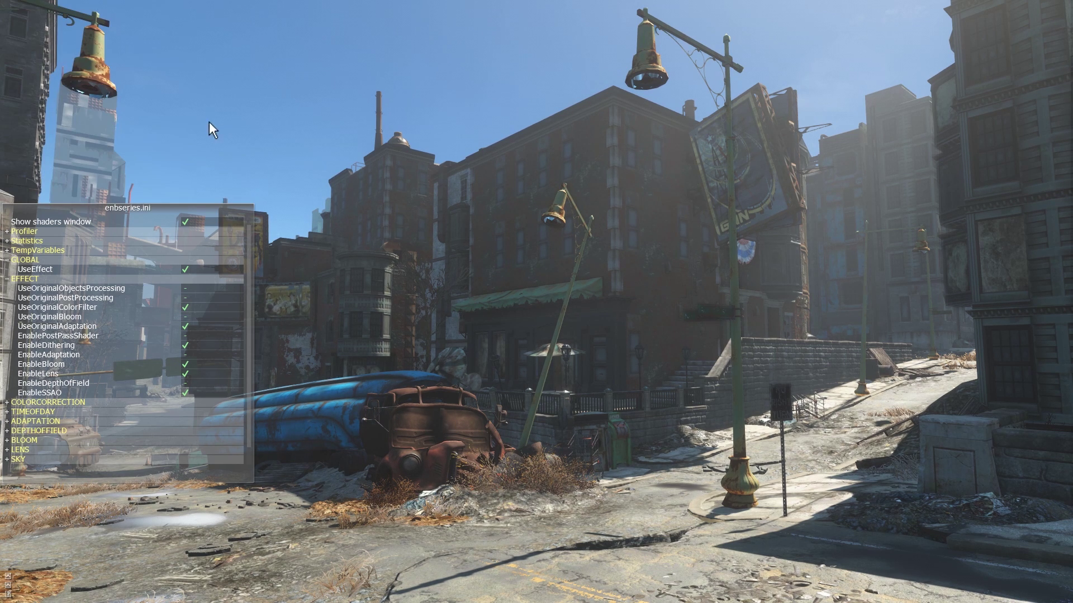
drag(169, 206, 174, 12)
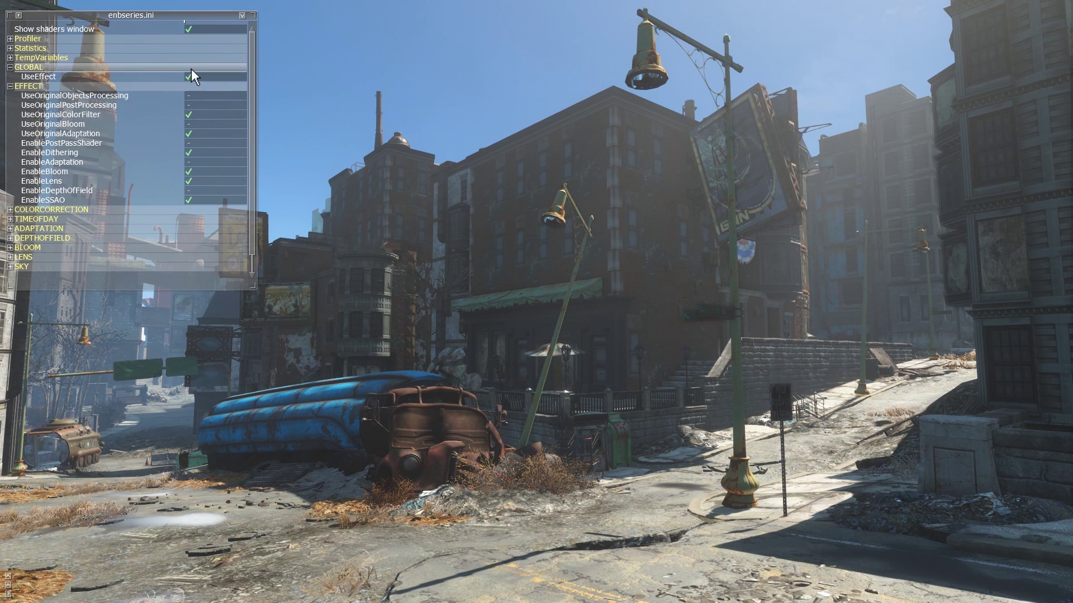
click(166, 86)
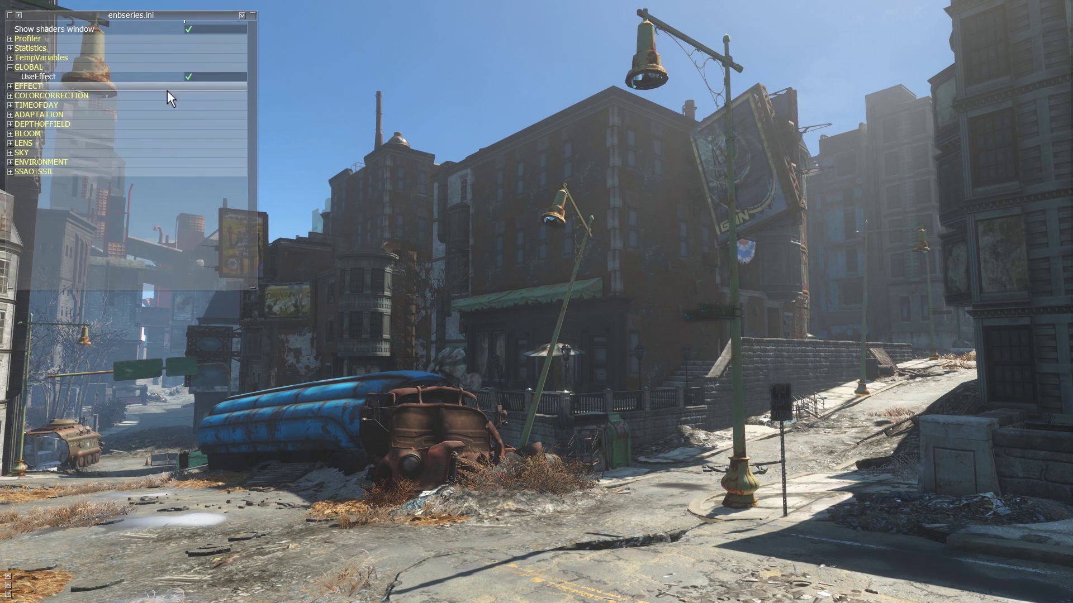
click(119, 164)
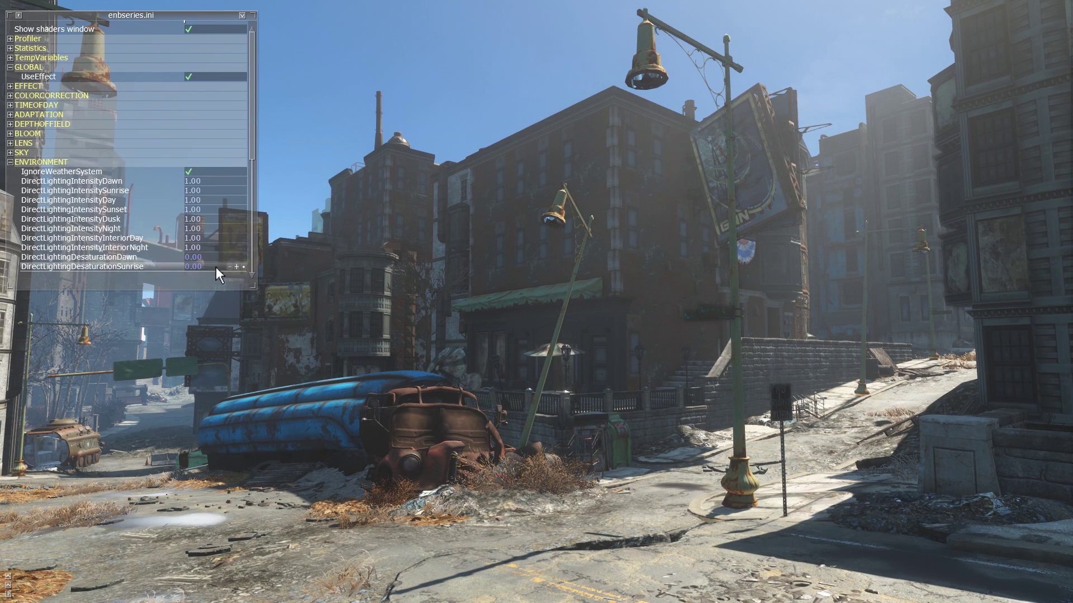
drag(251, 285, 267, 599)
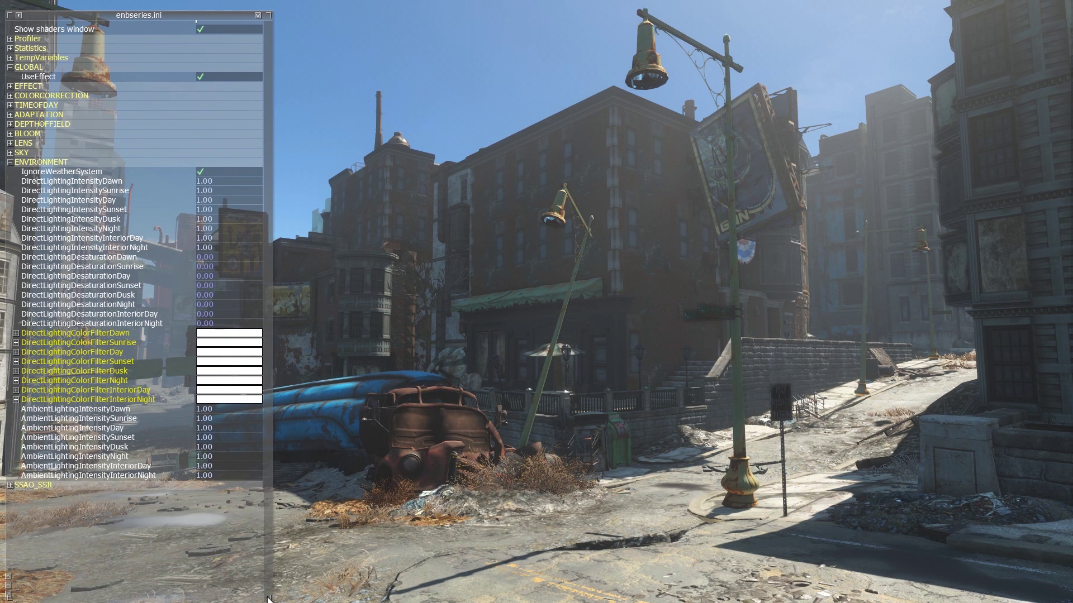
Step: Expand the Dawn, Sunrise, Day and Sunset direct lighting colour filters and the Statistics factors
click(16, 333)
click(16, 380)
click(16, 427)
click(15, 475)
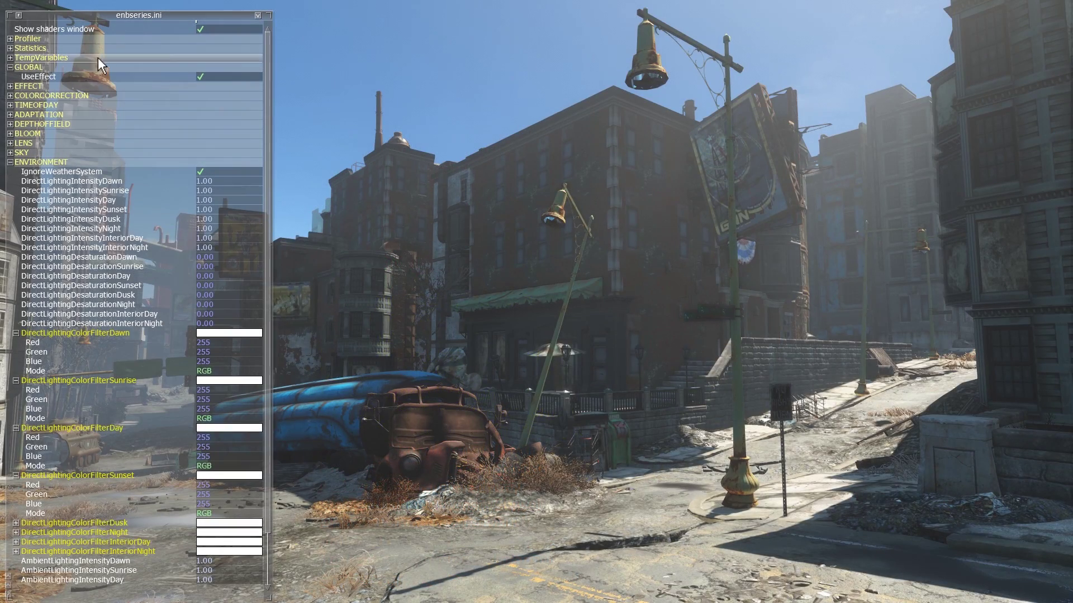
click(85, 46)
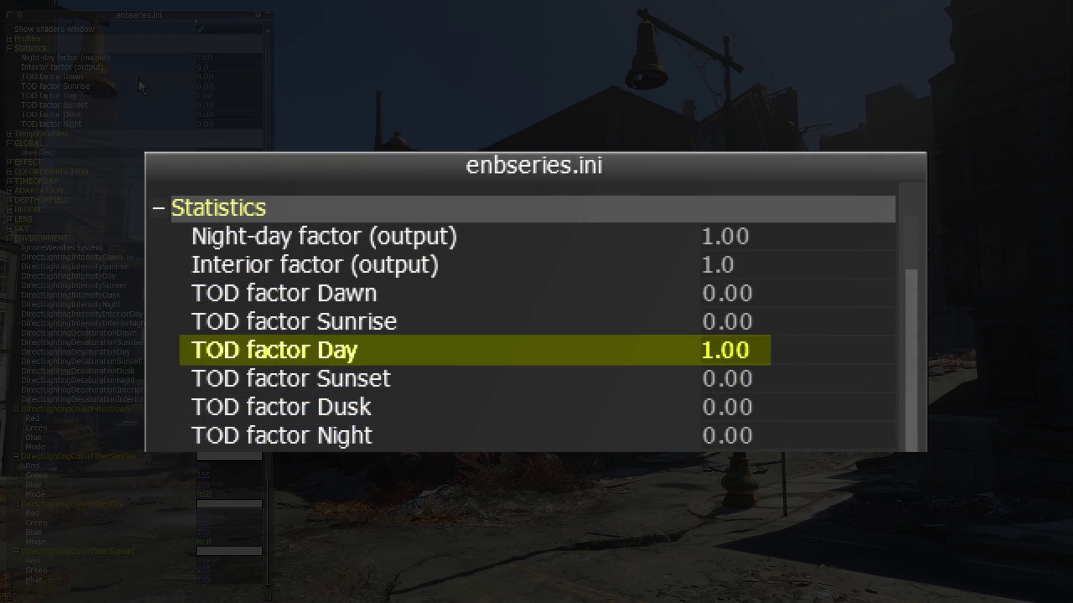
Step: Collapse the Statistics section so the ENVIRONMENT direct lighting intensities show again
click(68, 48)
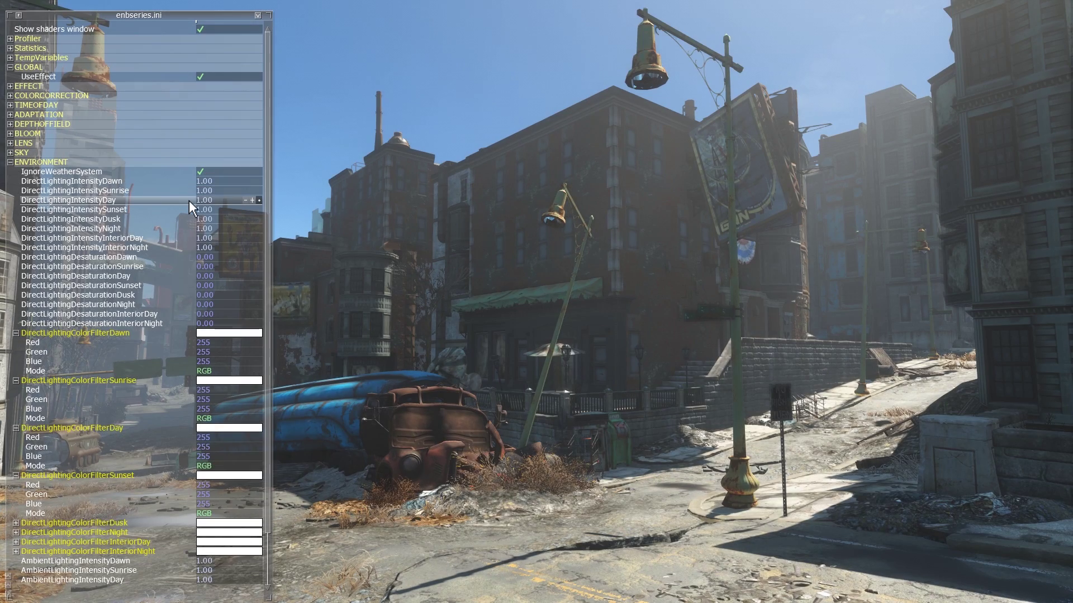
Step: Set DirectLightingIntensityDay to 0 and collapse the four direct lighting colour filter groups
click(207, 201)
key(Return)
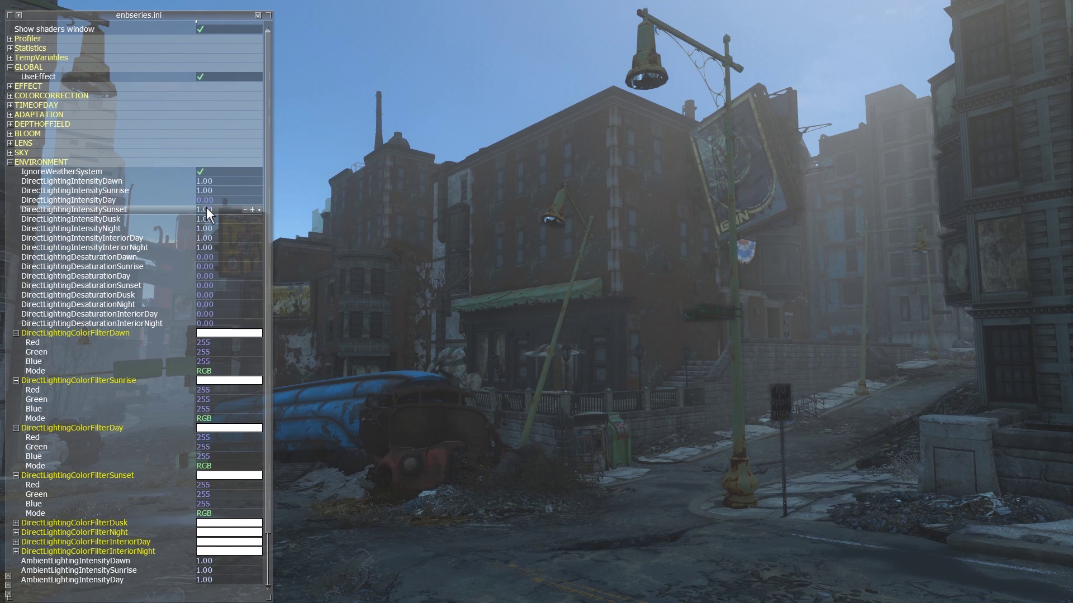
click(16, 333)
click(16, 342)
click(15, 352)
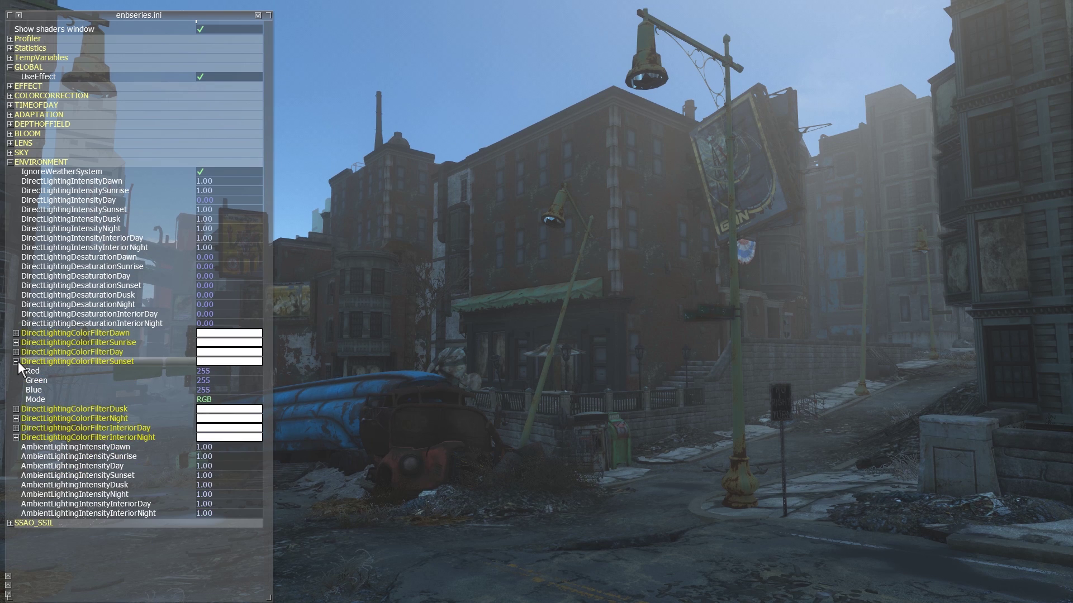
click(16, 361)
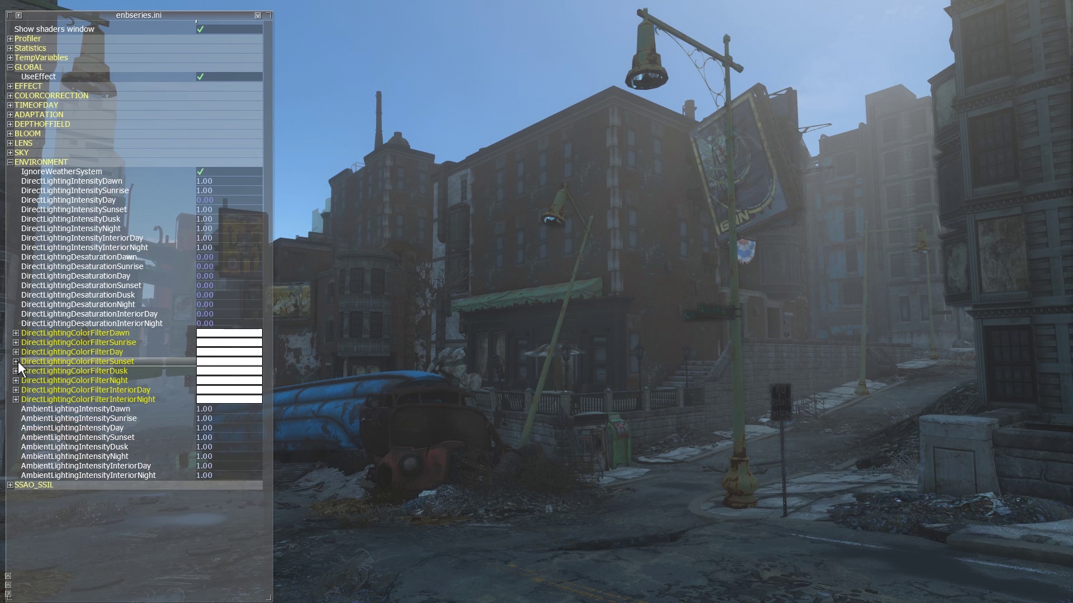
Step: Set AmbientLightingIntensityDay to 0 and close the ENB GUI
click(216, 430)
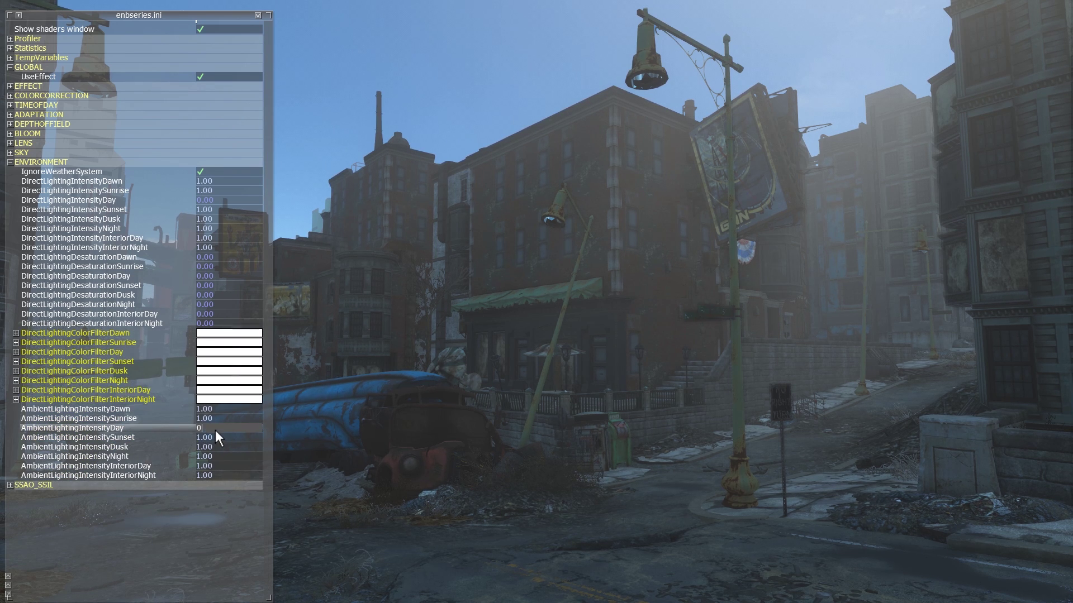
text(0)
key(Return)
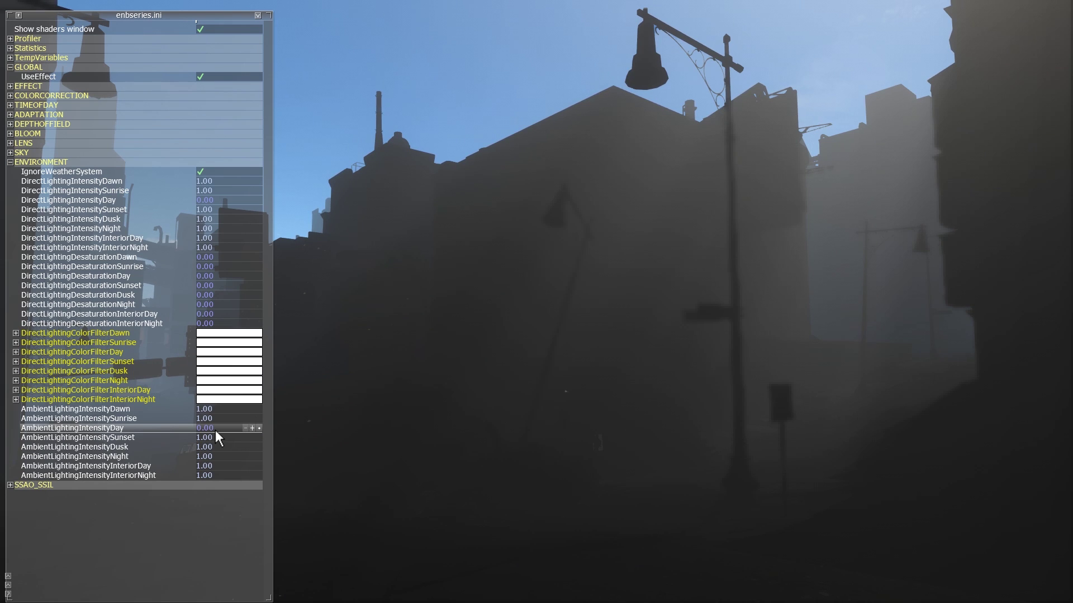
key(shift+Return)
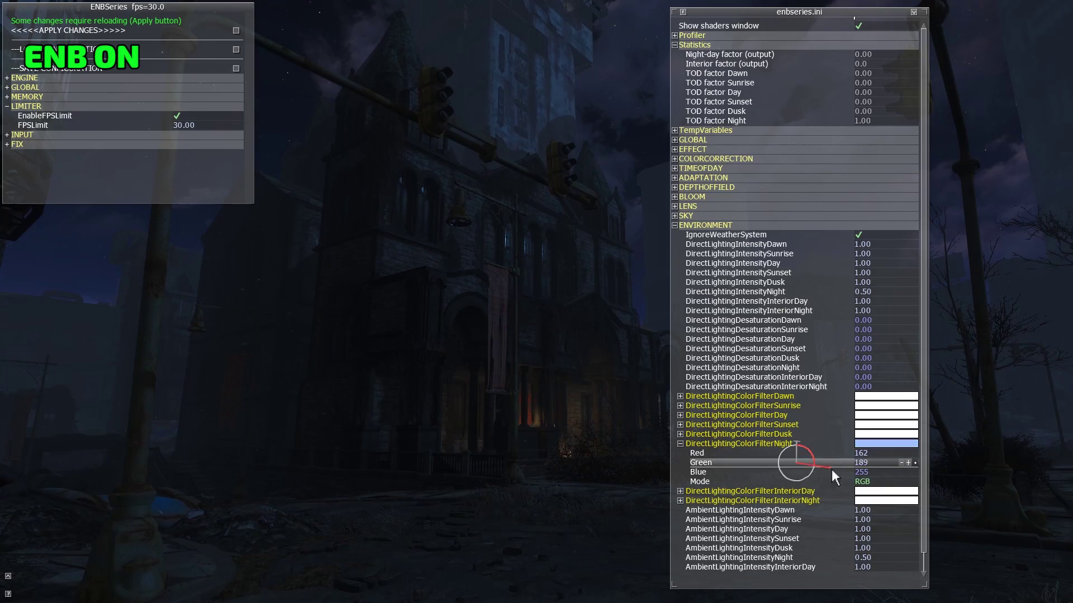
Step: Set DirectLightingIntensityDay to 2, then raise it to 10
drag(833, 472, 821, 479)
key(shift+Return)
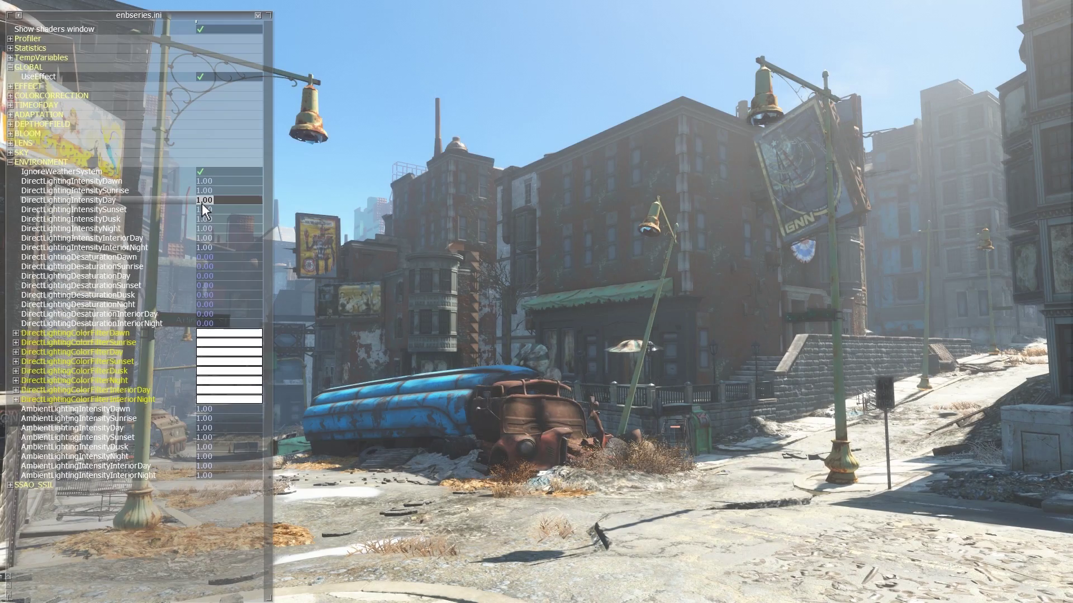
text(2)
key(Return)
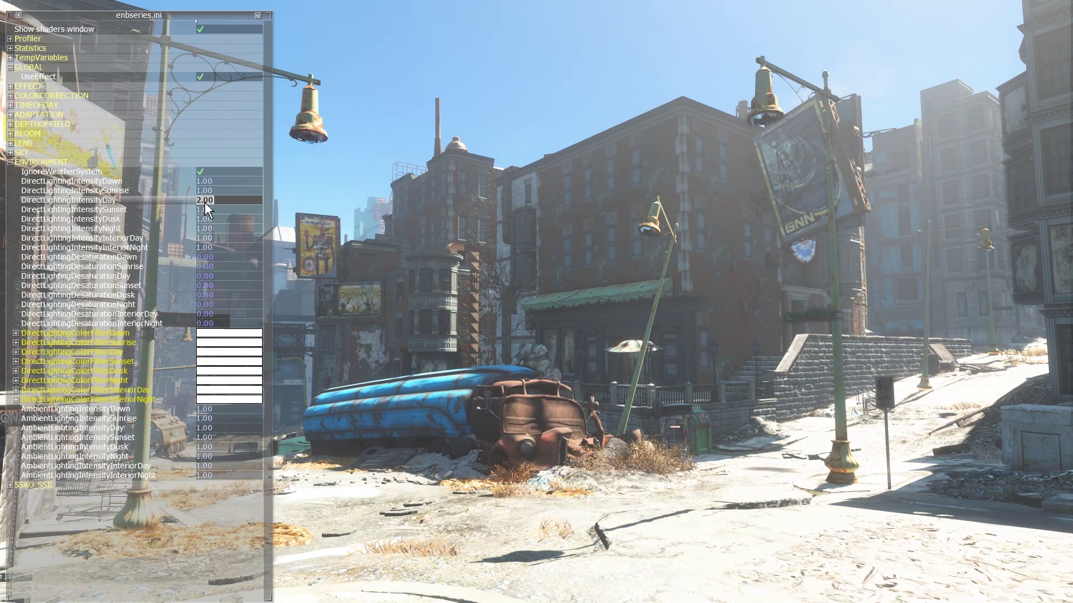
text(10)
key(Return)
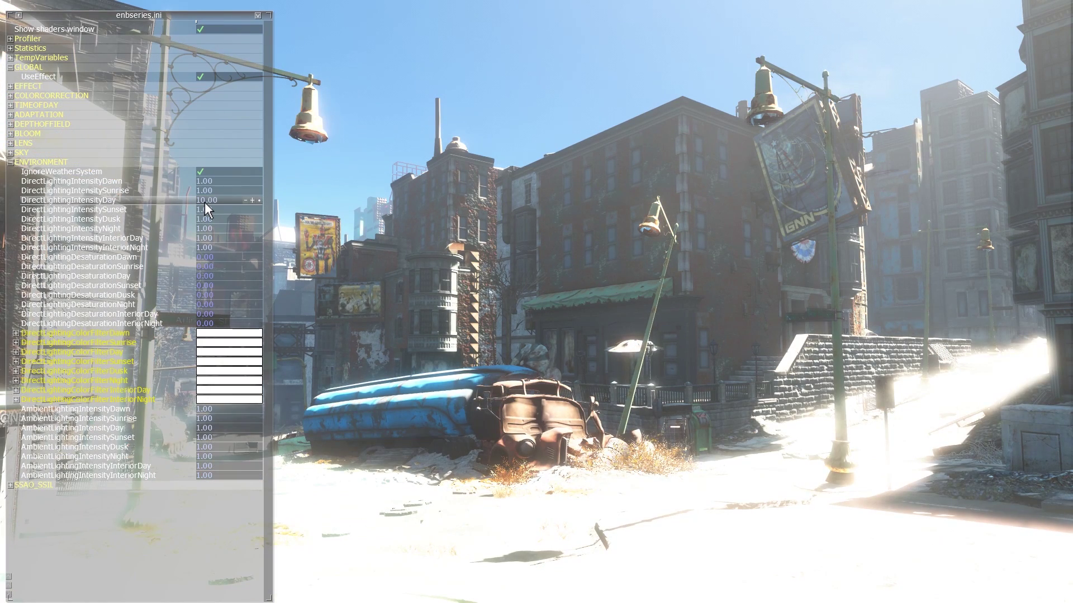
Step: Set AmbientLightingIntensityDay to 0
click(205, 410)
click(210, 425)
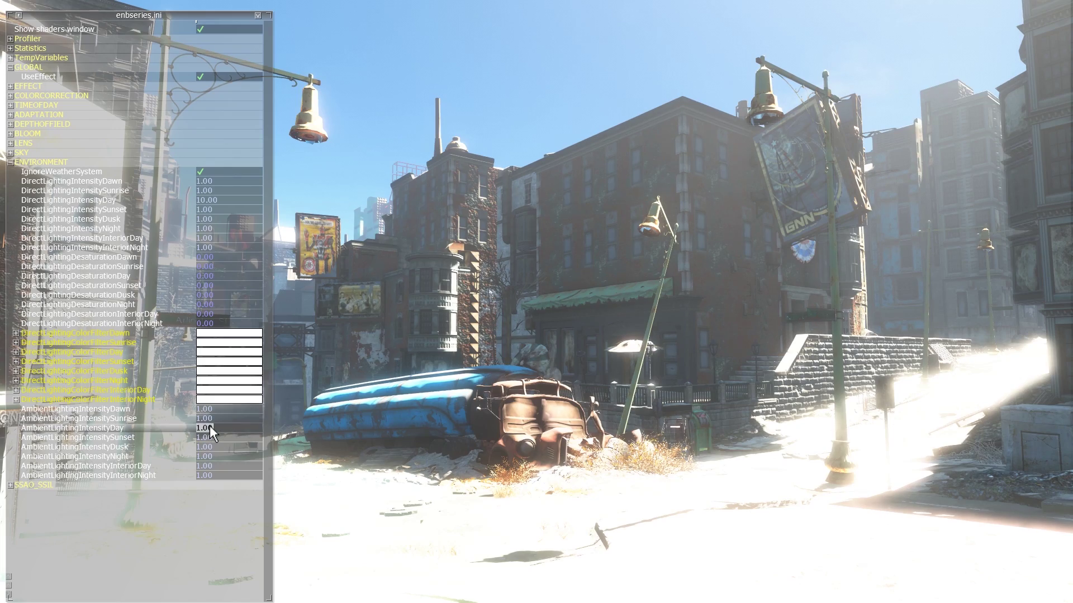
text(0)
key(Return)
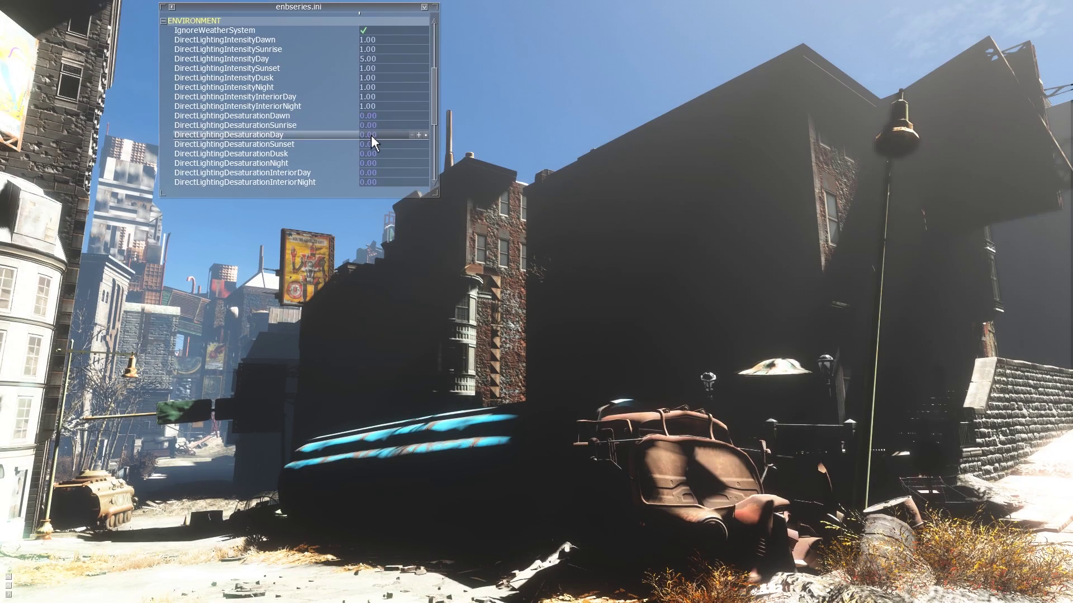
click(371, 135)
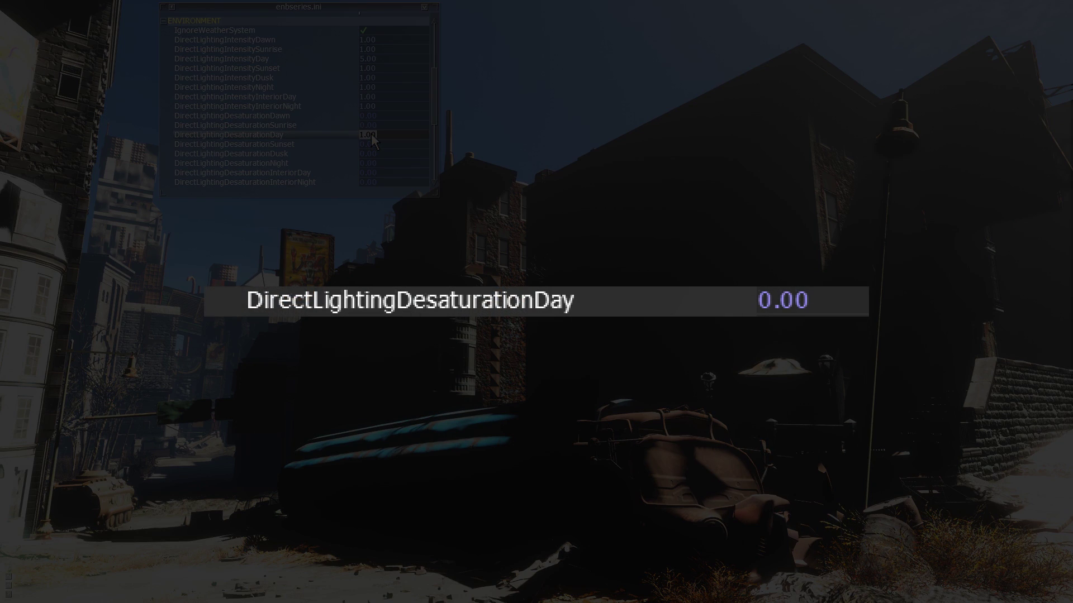
text(1)
key(Return)
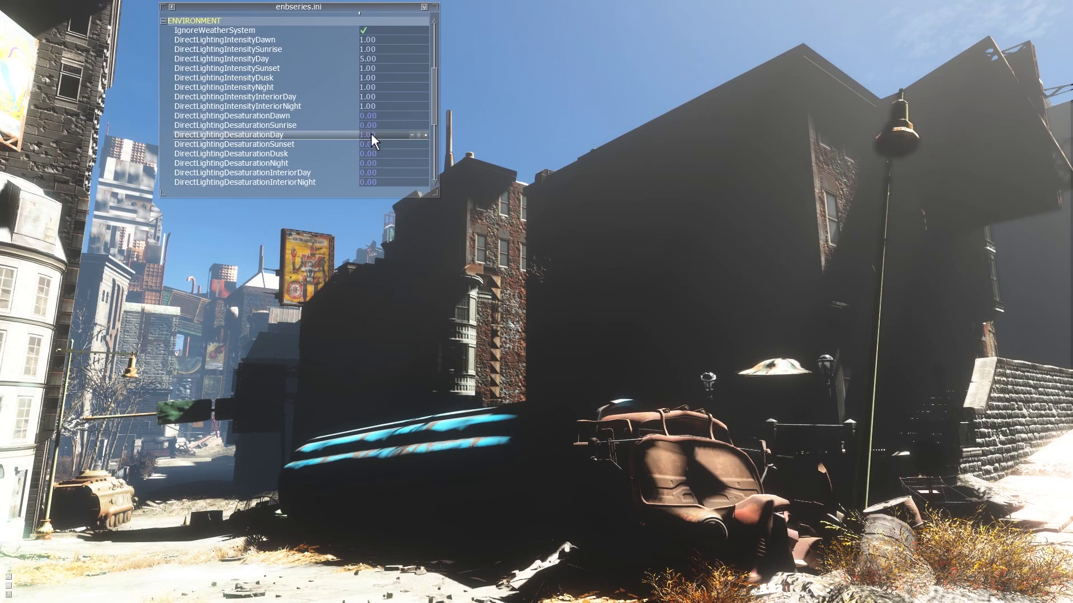
click(371, 135)
text(0)
key(Return)
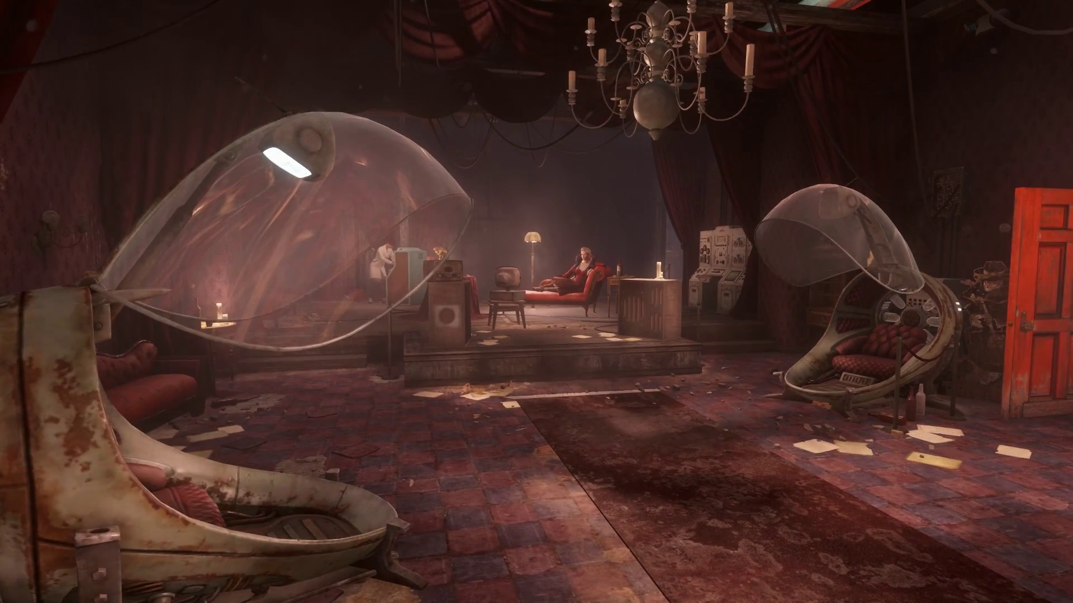
Step: Preview DirectLightingIntensityInteriorDay at 10, then restore it to 1.00
key(shift+Return)
scroll(237, 115, down, 2)
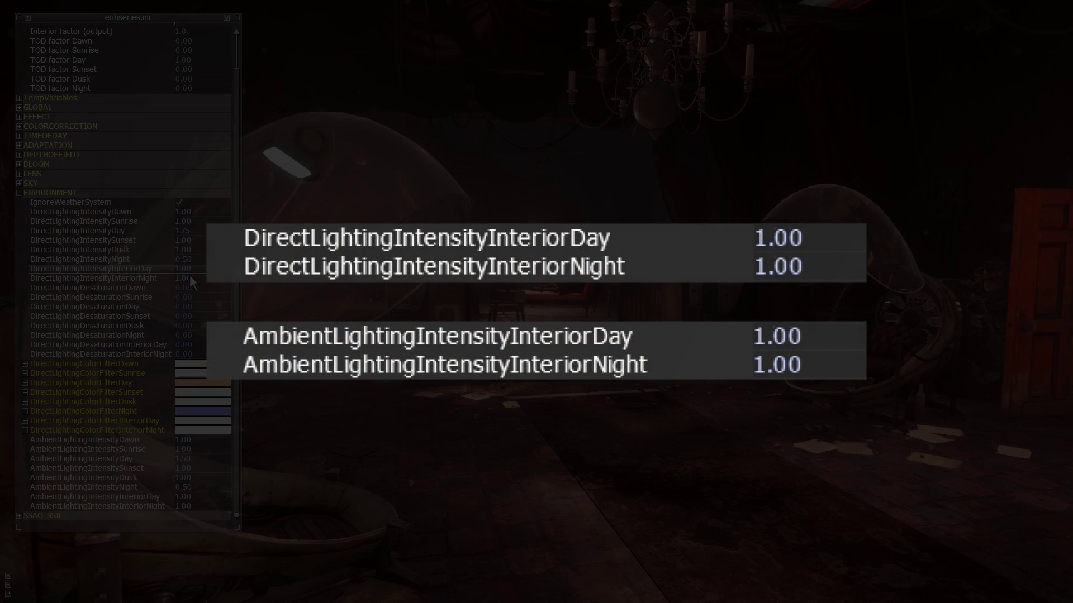
click(185, 269)
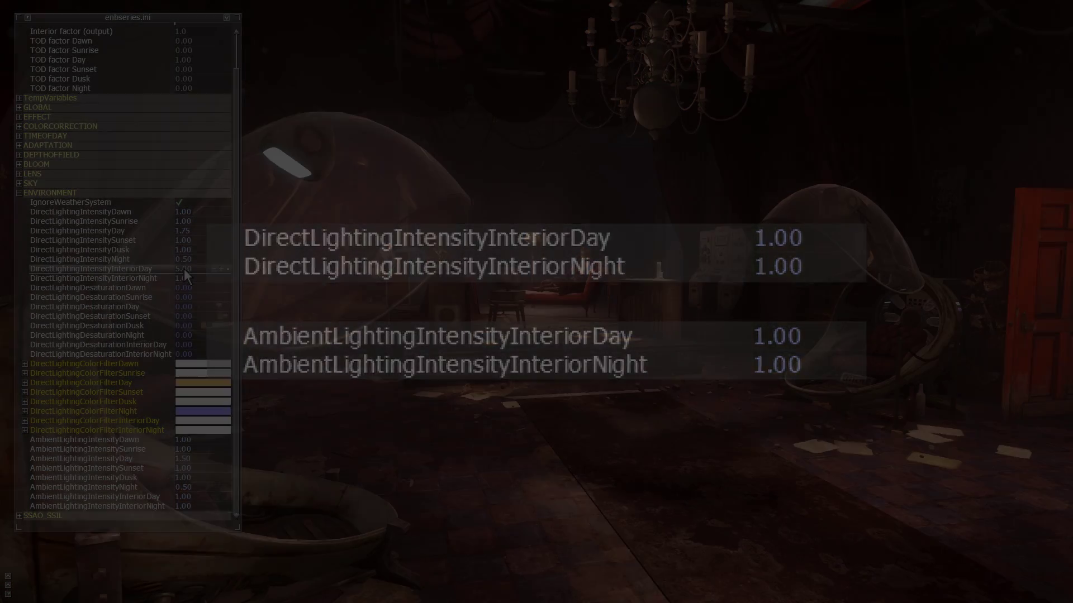
click(184, 269)
text(10)
key(Return)
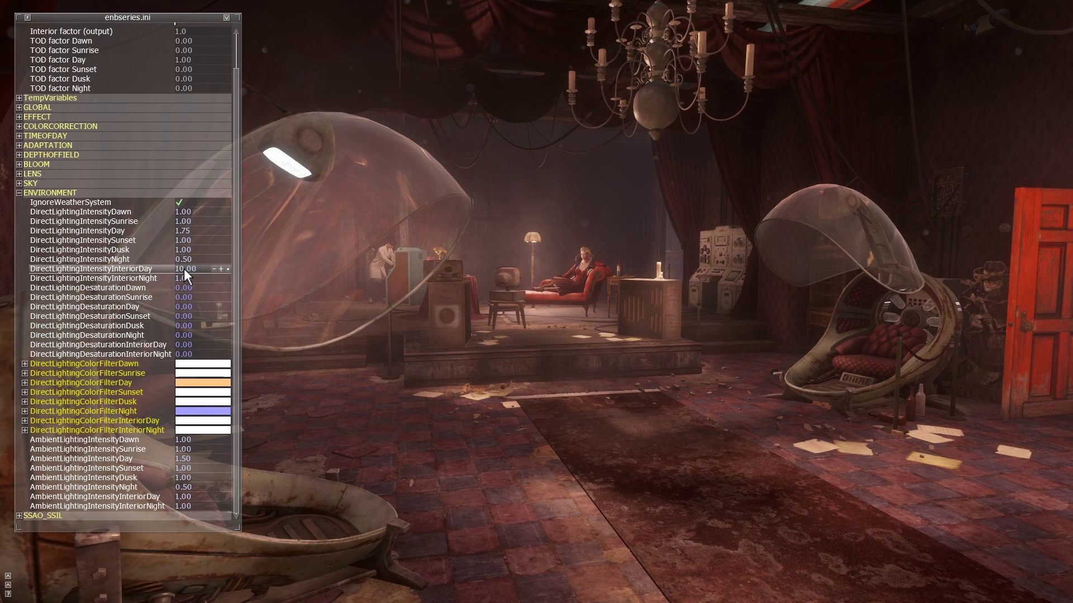
click(184, 269)
text(1)
key(Return)
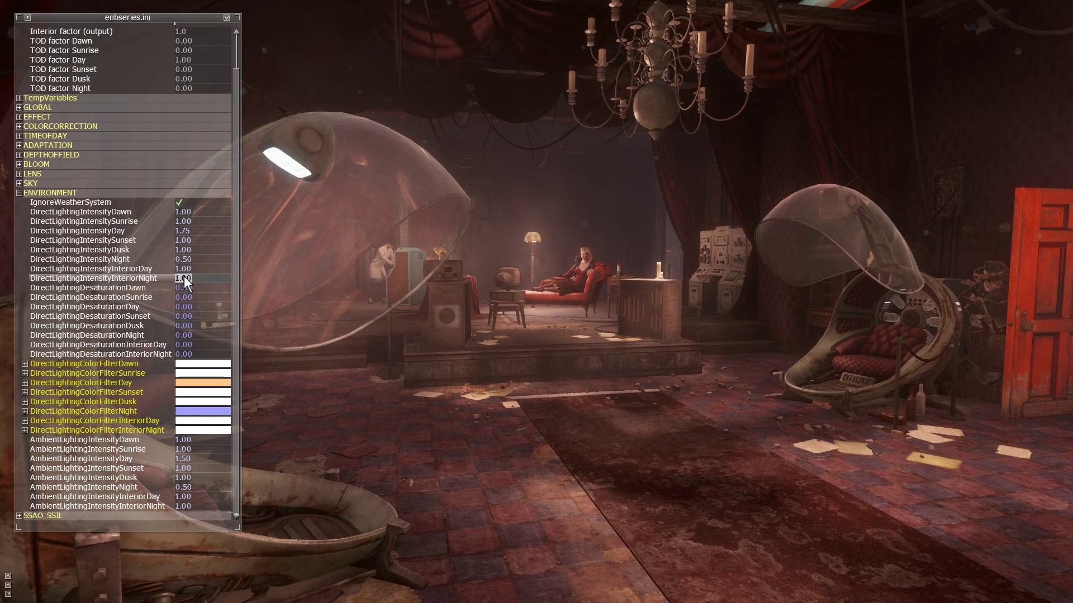
Step: Preview DirectLightingIntensityInteriorNight at 5, then restore it to 1.00
text(5)
key(Return)
click(183, 278)
text(1)
key(Return)
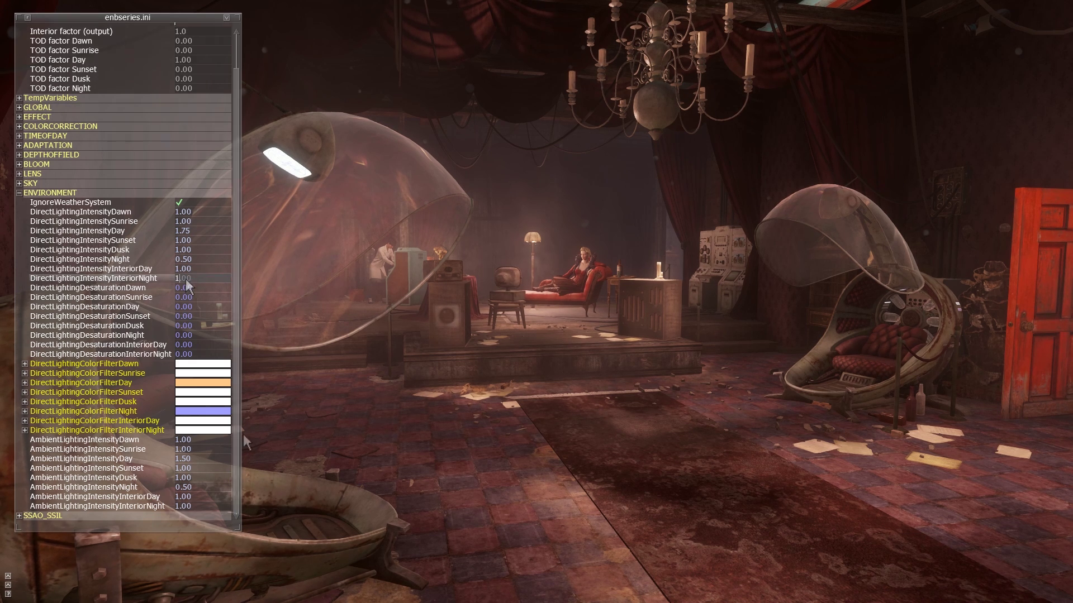
Step: Try AmbientLightingIntensityInteriorDay at 5, 0.92 and above 5, then reset it to 1.00
text(5)
key(Return)
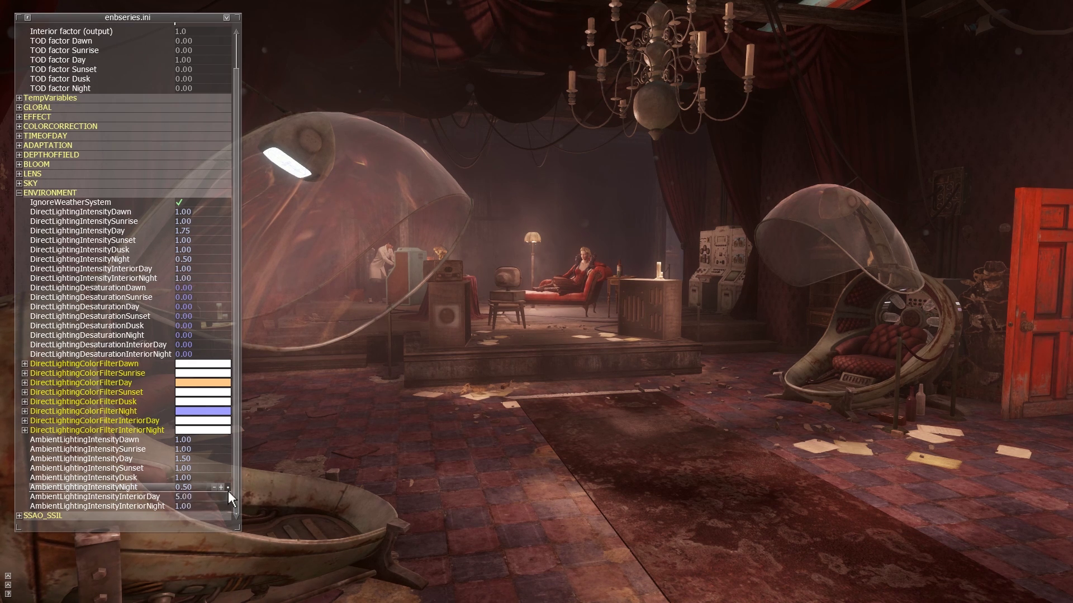
click(190, 496)
text(0.92)
key(Return)
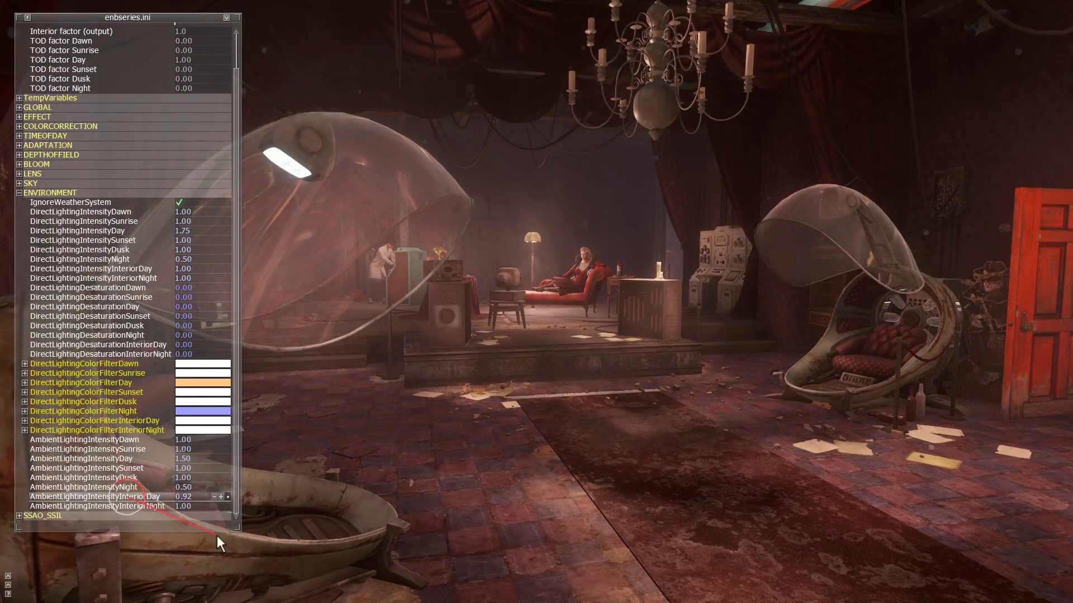
drag(185, 496, 274, 598)
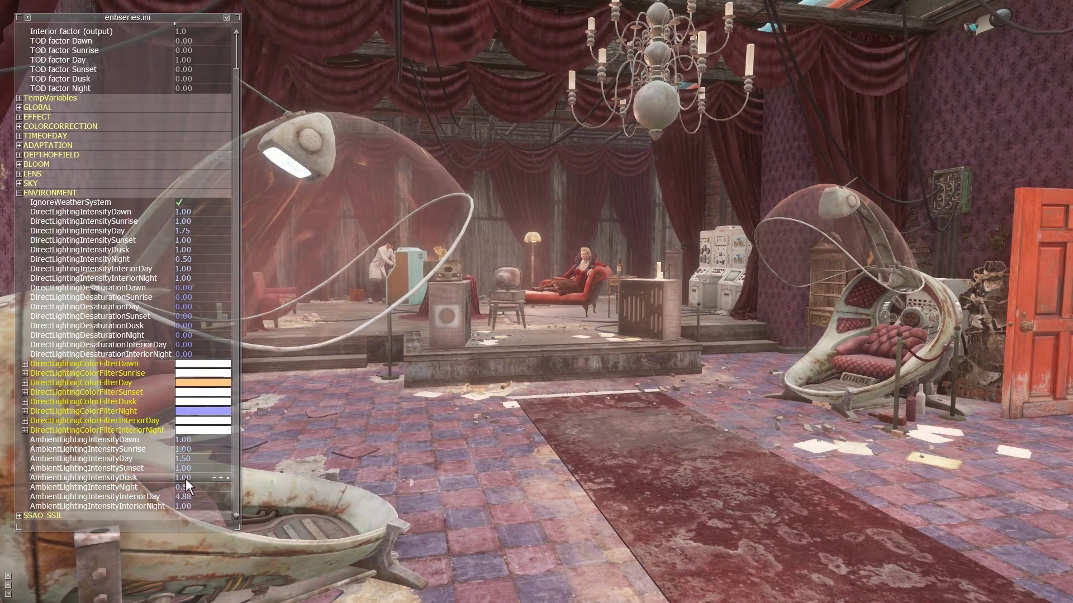
text(1)
key(Return)
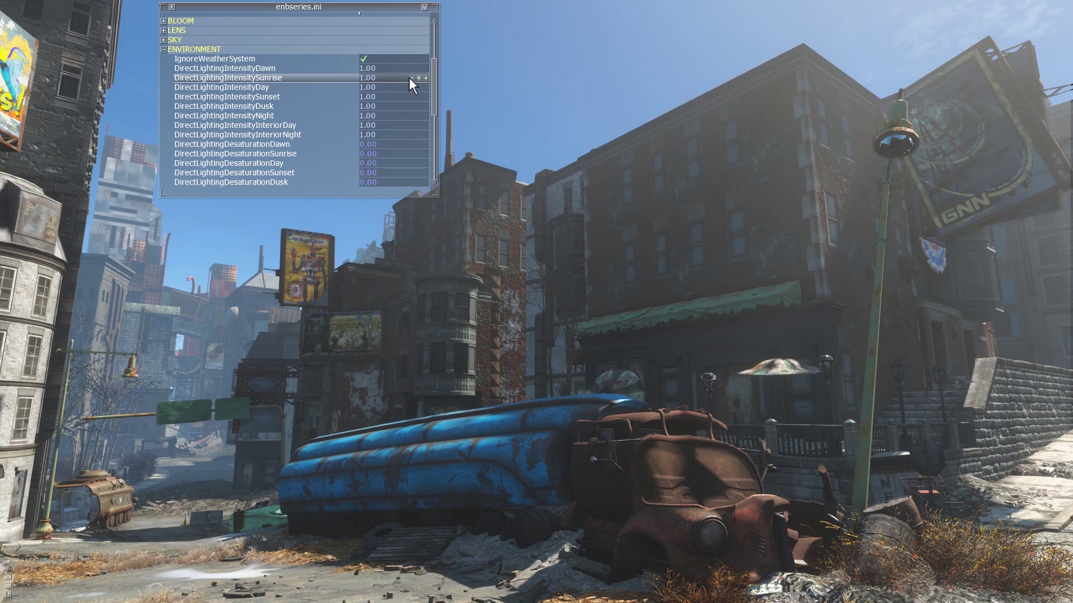
Step: Set direct lighting intensity to 3 for Day, 2 for Sunrise and 2 for Sunset
click(381, 88)
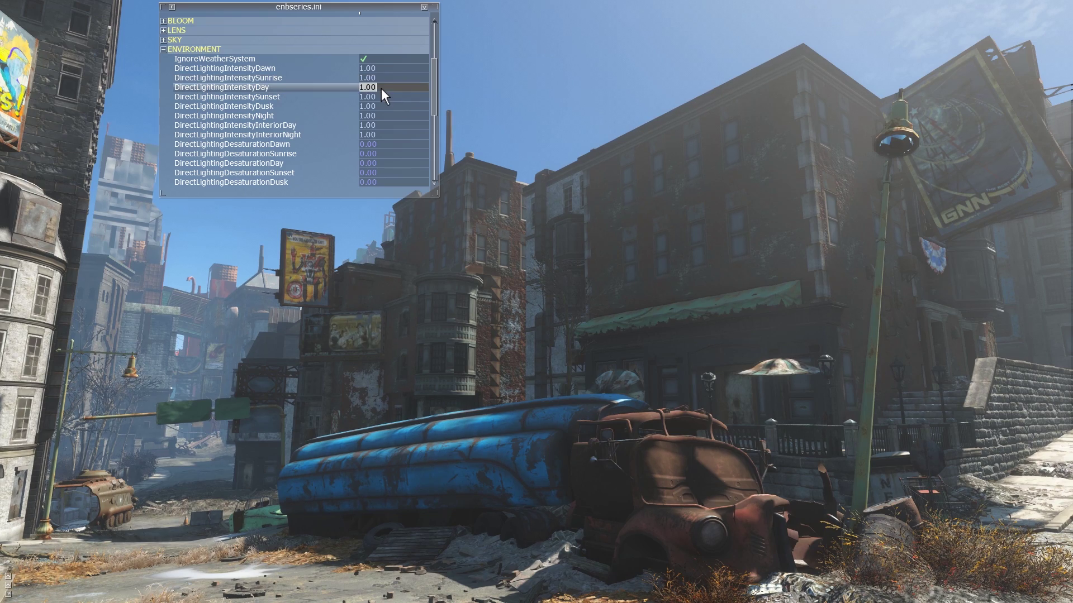
key(Return)
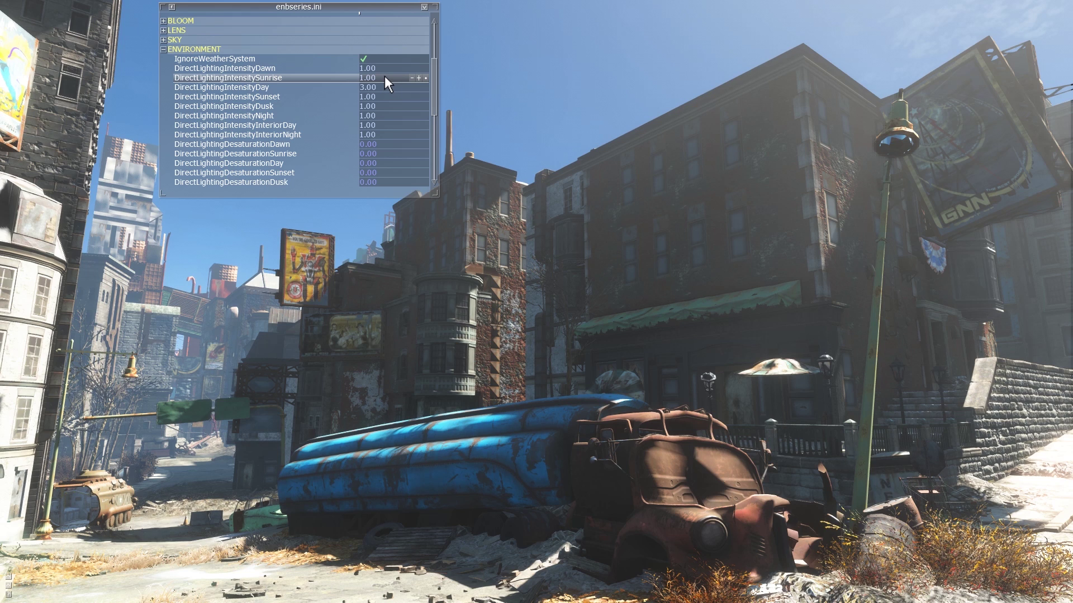
click(385, 77)
text(2)
key(Return)
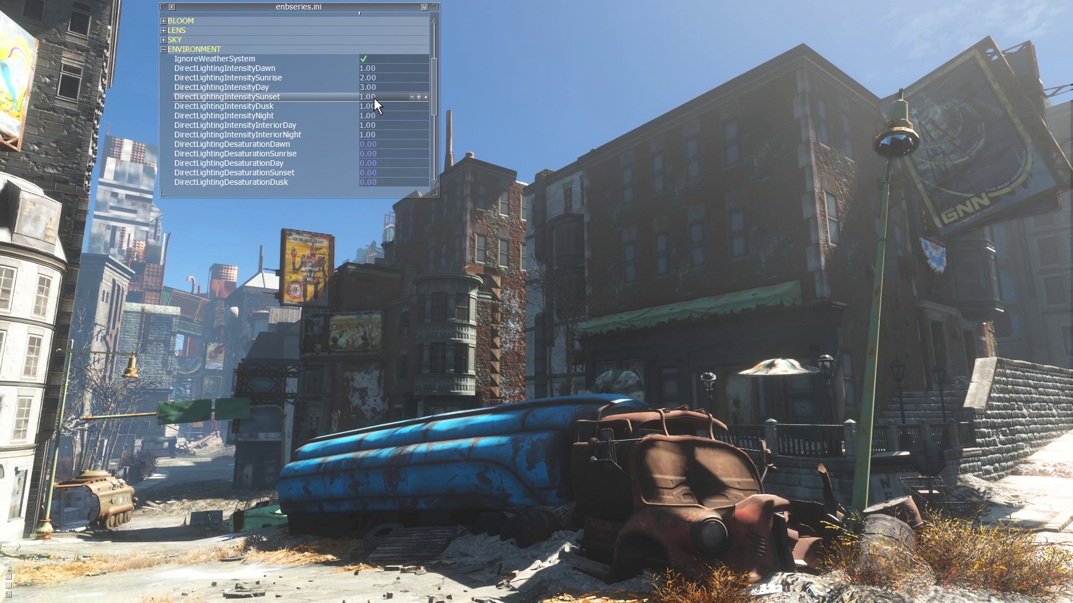
click(371, 100)
text(2)
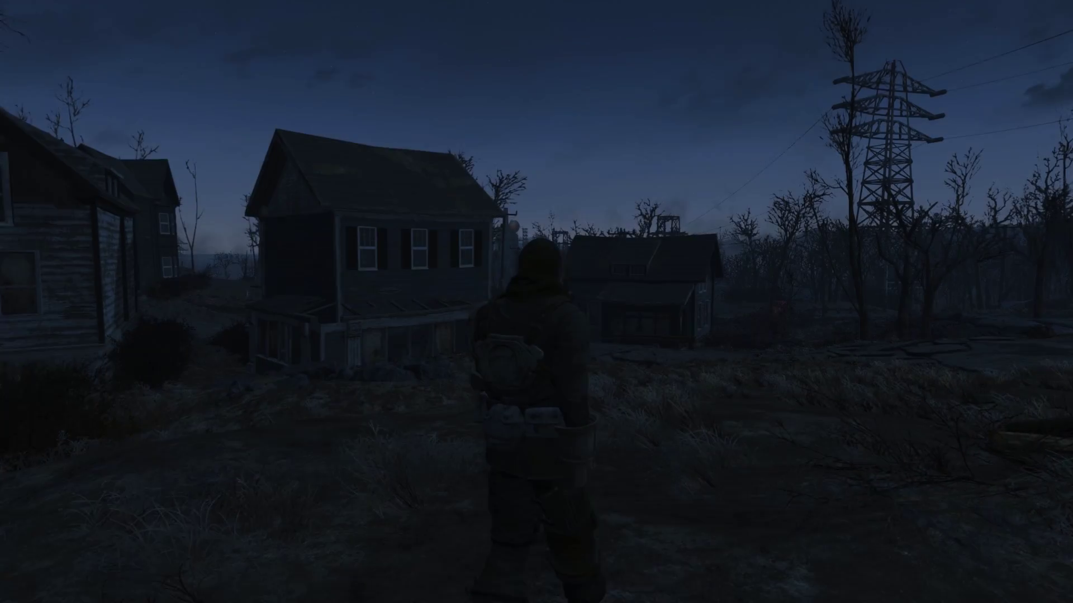
Step: Walk the character toward the wooden houses as night turns through dawn into day
key(w)
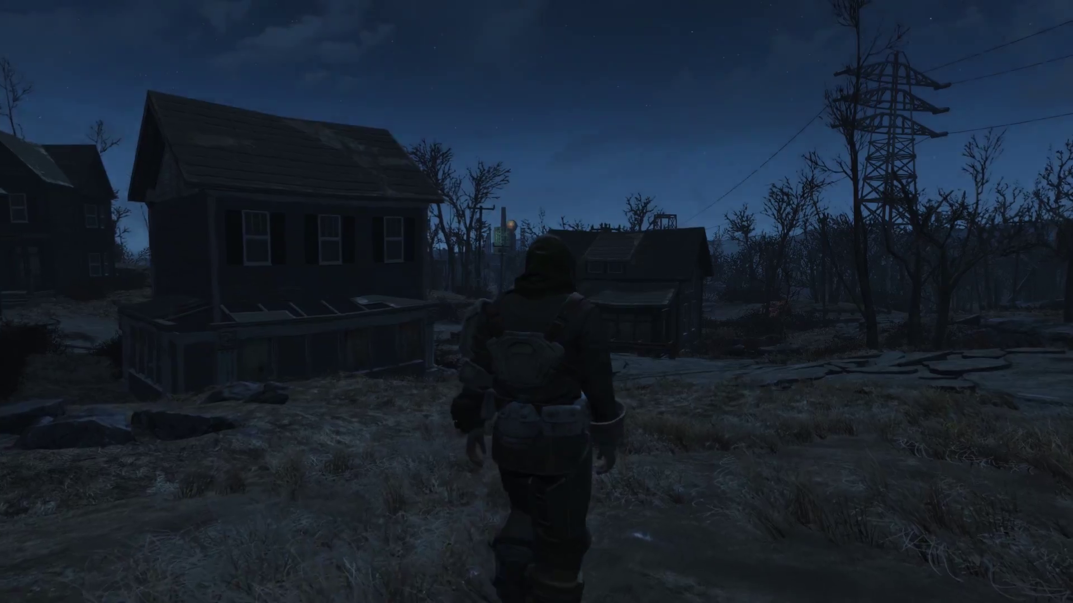
key(w)
key(w)
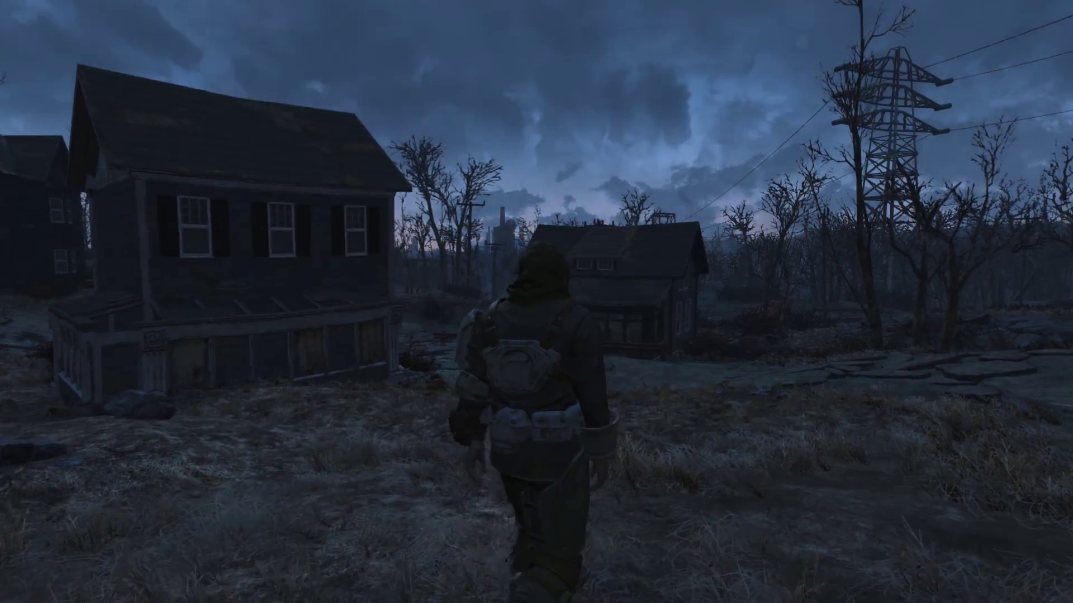
key(w)
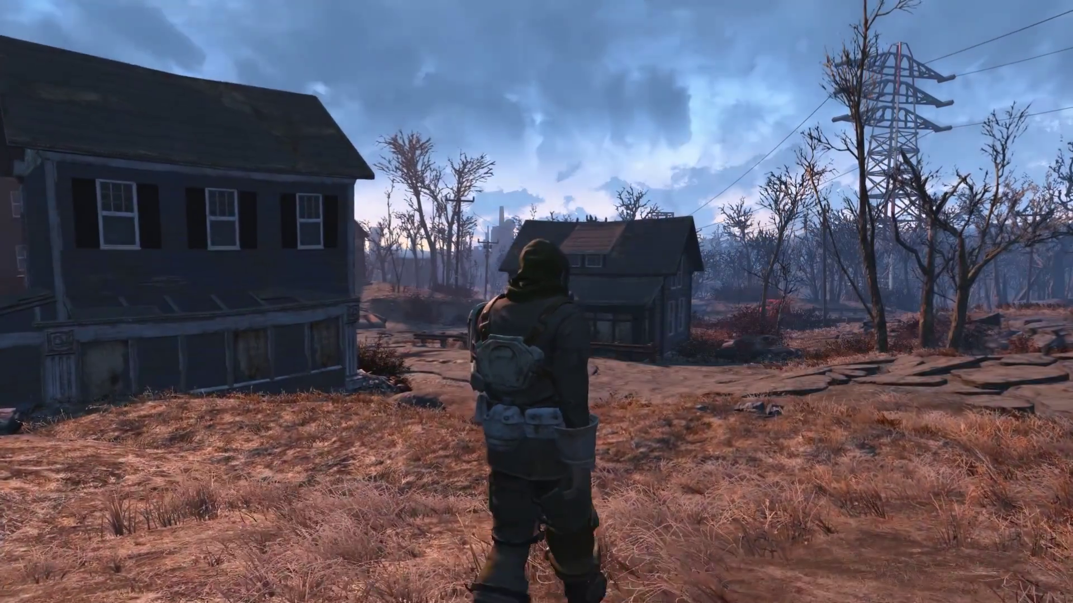
key(w)
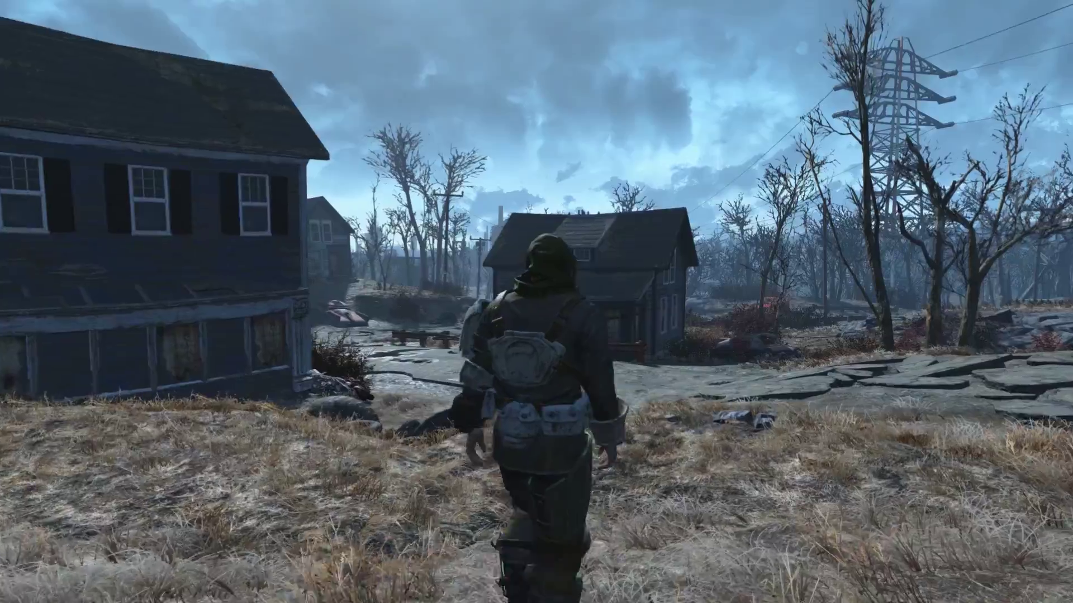
key(w)
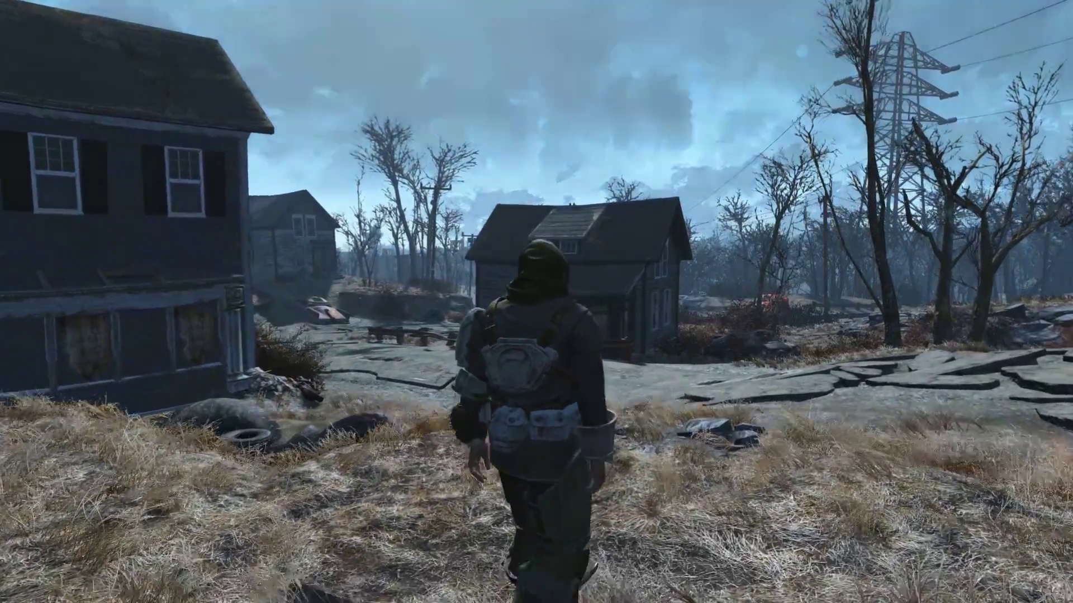
key(w)
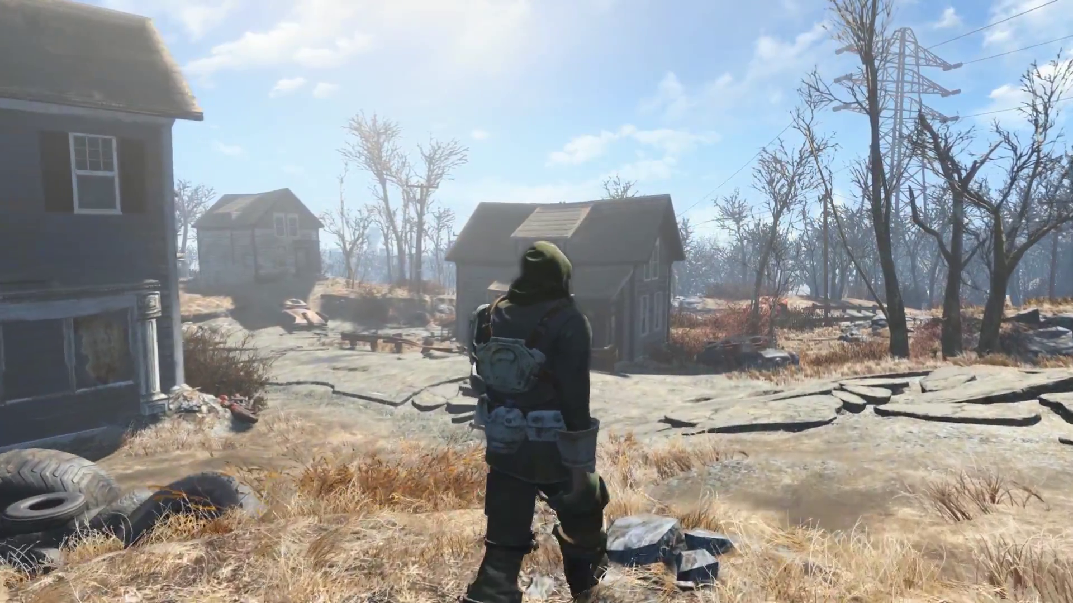